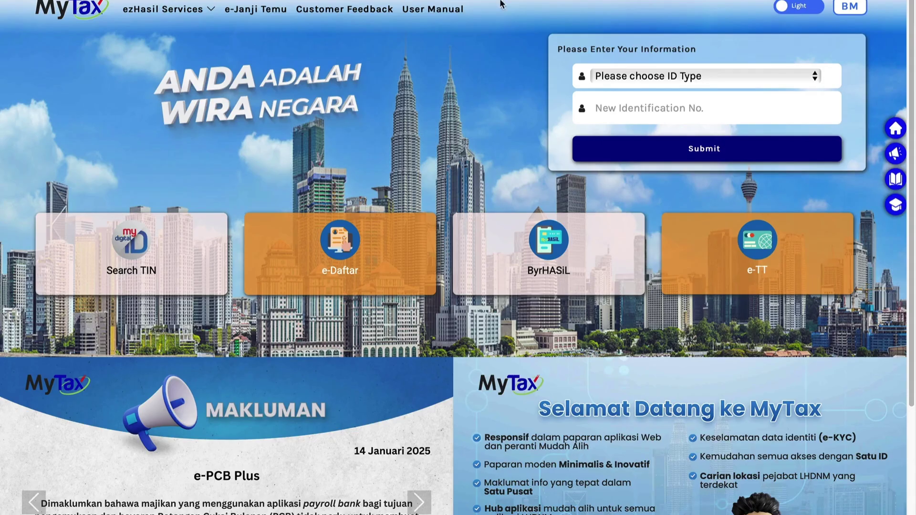
Log in to MyTax with ID type Identification Card No., entering the identification number and the account password.
{"action": "left_click", "coordinate": [616, 75]}
{"action": "left_click", "coordinate": [623, 94]}
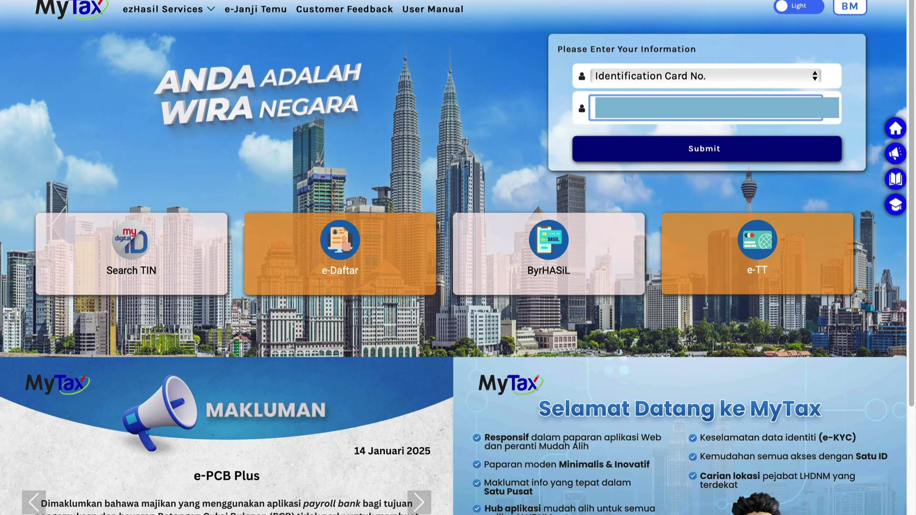
{"action": "left_click", "coordinate": [644, 150]}
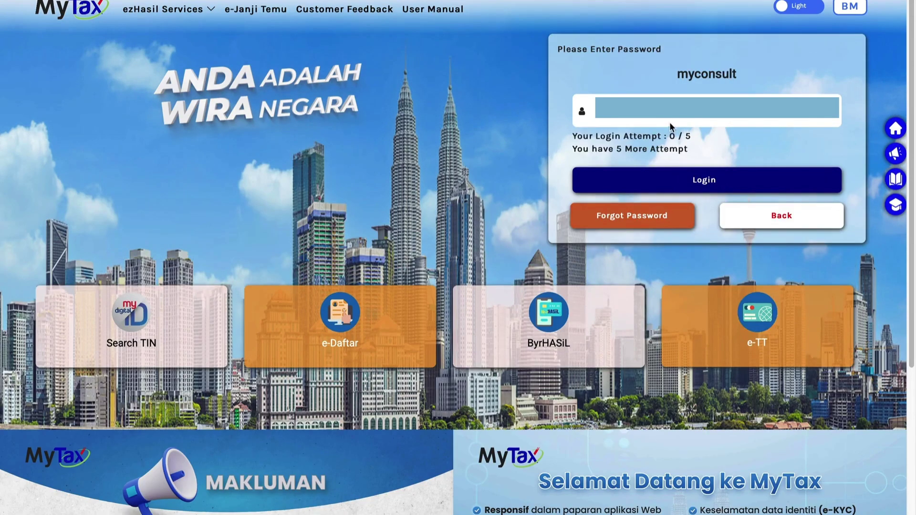
{"action": "left_click", "coordinate": [668, 122]}
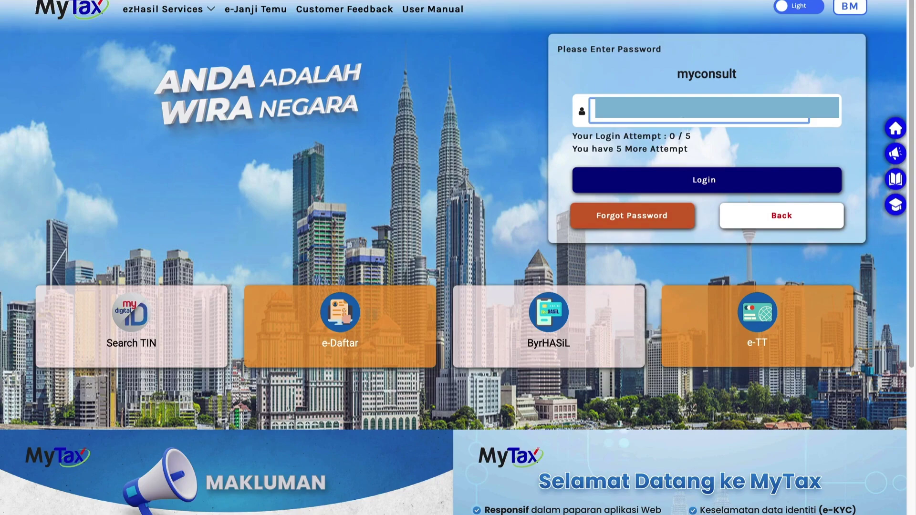
{"action": "left_click", "coordinate": [698, 181]}
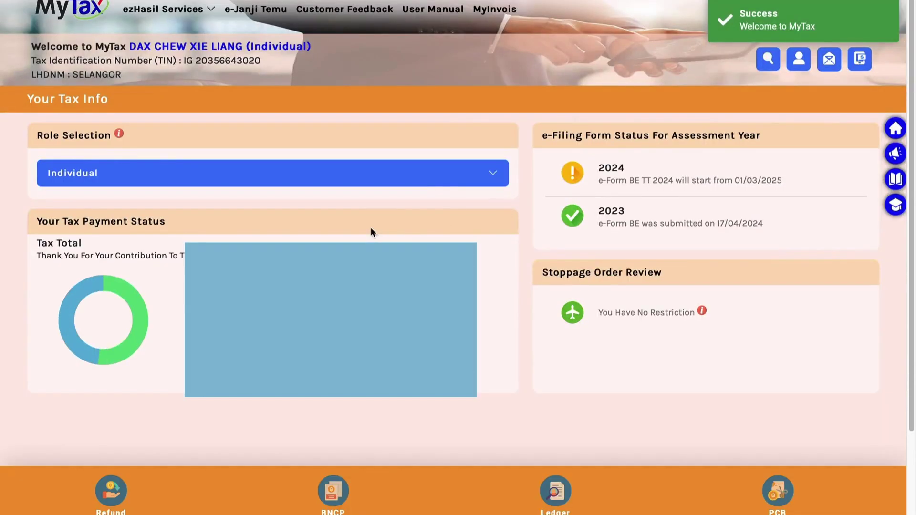
Switch the active role to Employer for MYCONSULT SDN BHD.
{"action": "left_click", "coordinate": [272, 184]}
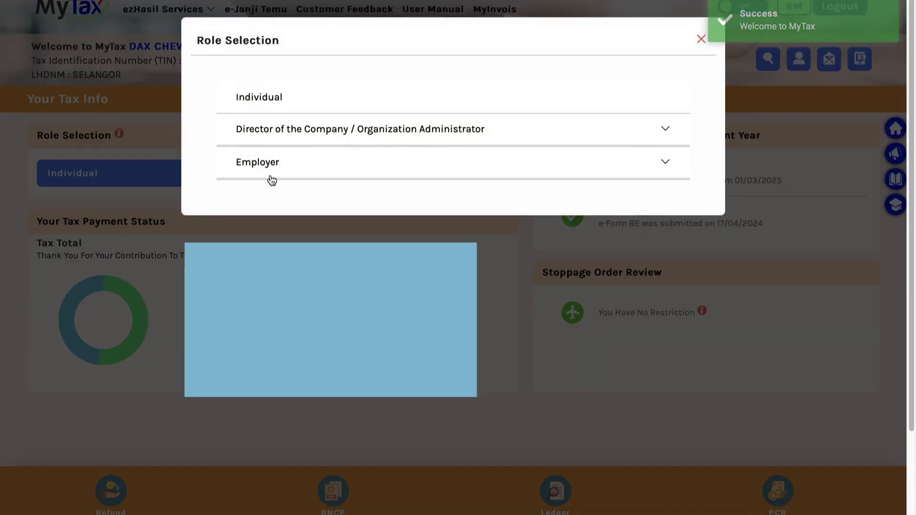
{"action": "left_click", "coordinate": [272, 165]}
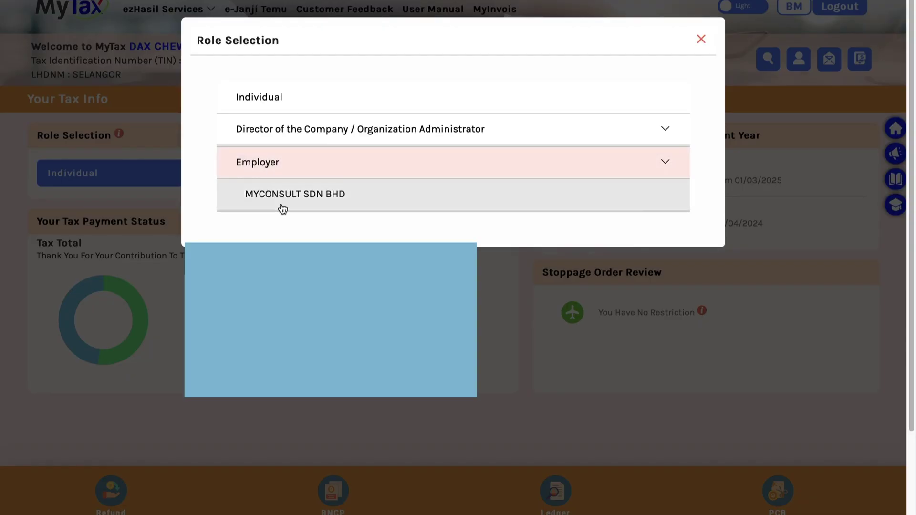
{"action": "left_click", "coordinate": [282, 208]}
{"action": "left_click", "coordinate": [290, 203]}
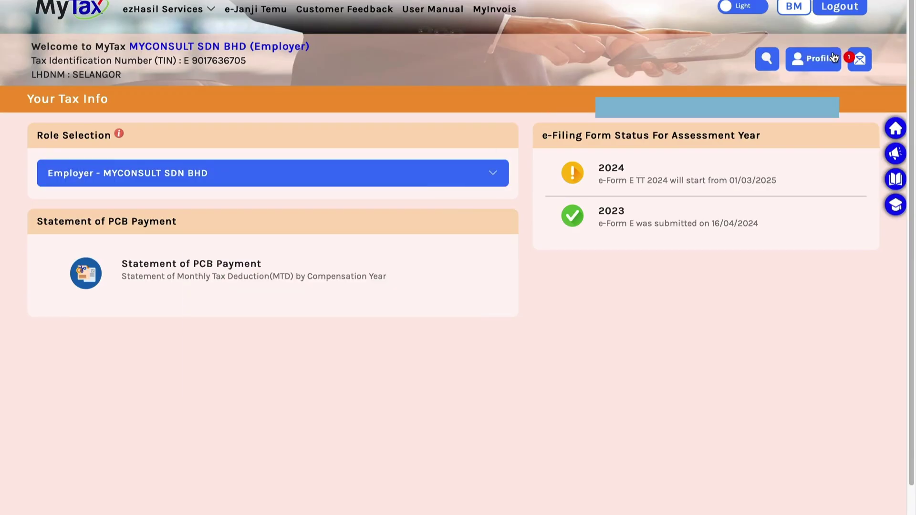
Submit an MTD Administrator appointment from the employer profile, using Identification Card No. and the representative's identification number.
{"action": "left_click", "coordinate": [830, 59]}
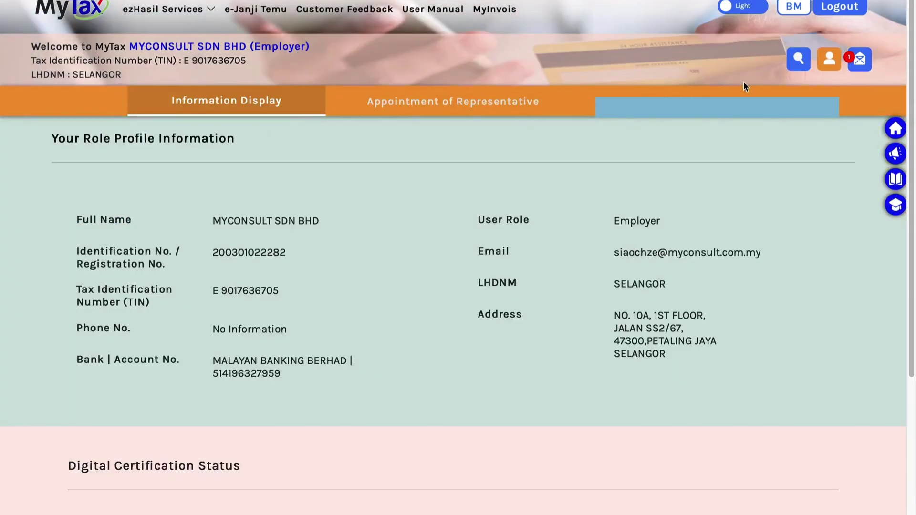
{"action": "left_click", "coordinate": [674, 114]}
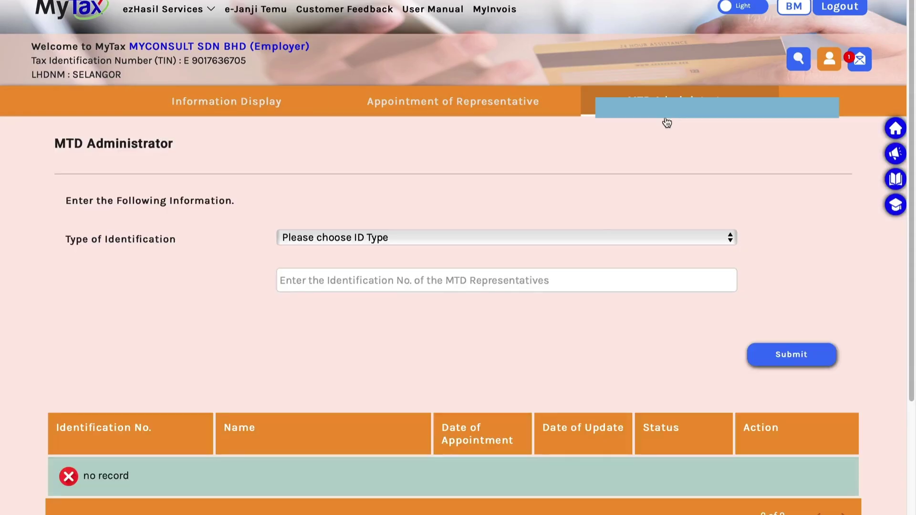
{"action": "left_click", "coordinate": [452, 247]}
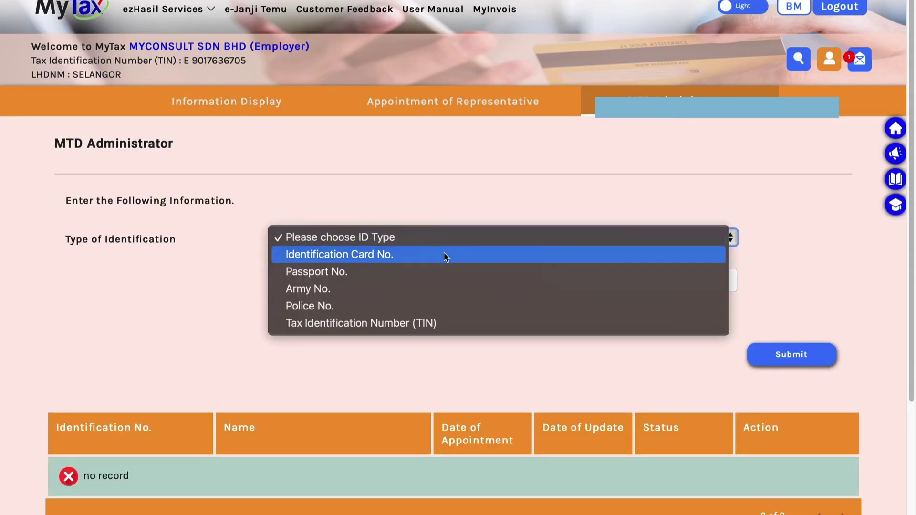
{"action": "left_click", "coordinate": [444, 255]}
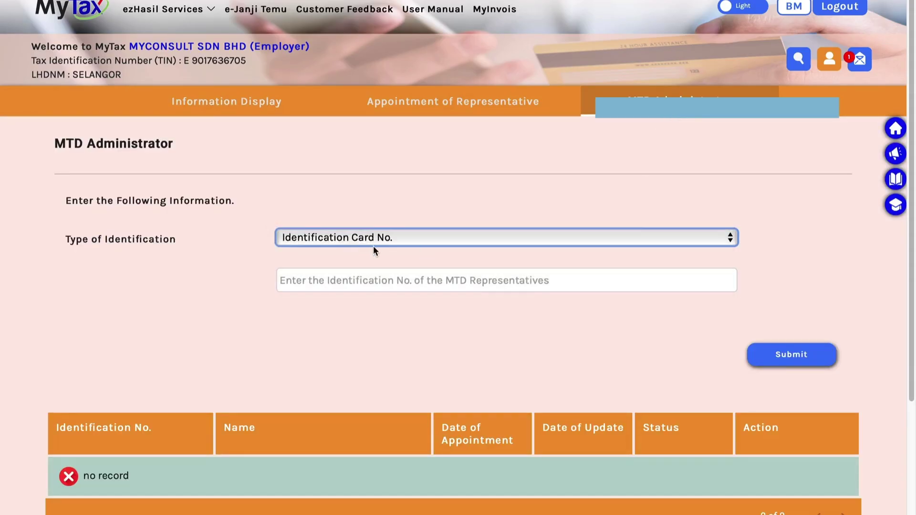
{"action": "left_click", "coordinate": [377, 273]}
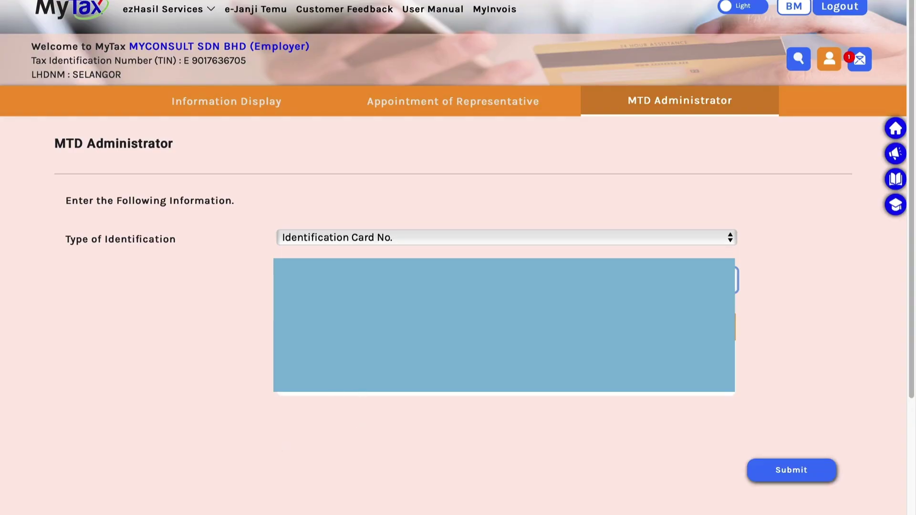
{"action": "scroll", "coordinate": [453, 258], "scroll_direction": "down", "scroll_amount": 1}
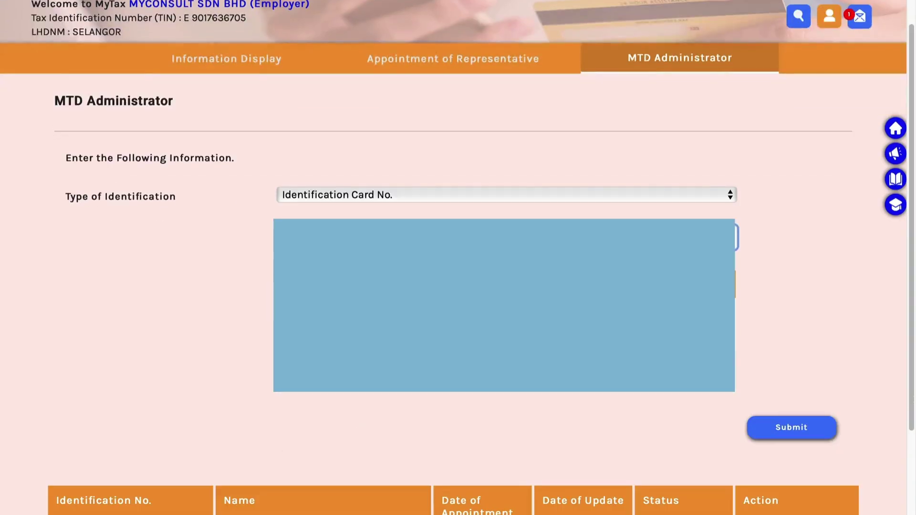
{"action": "left_click", "coordinate": [826, 433]}
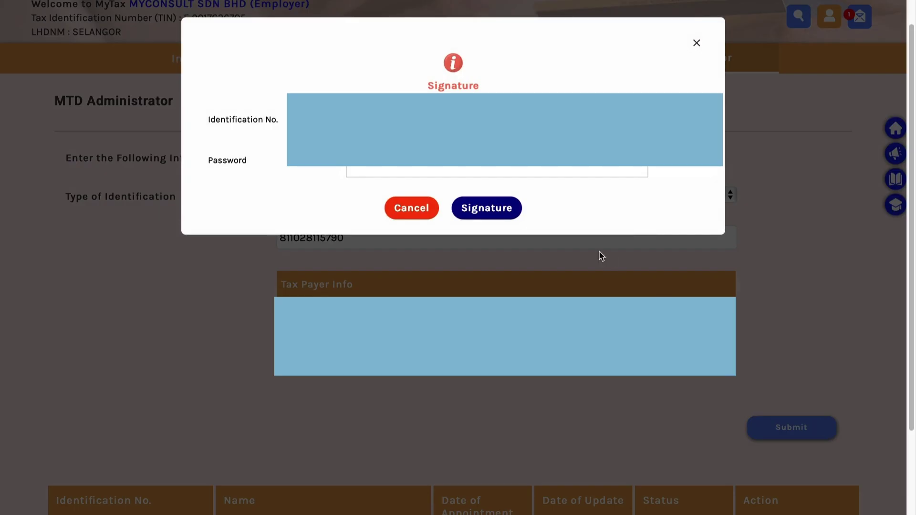
Sign the MTD Administrator appointment with the account password and acknowledge the submission.
{"action": "left_click", "coordinate": [437, 170]}
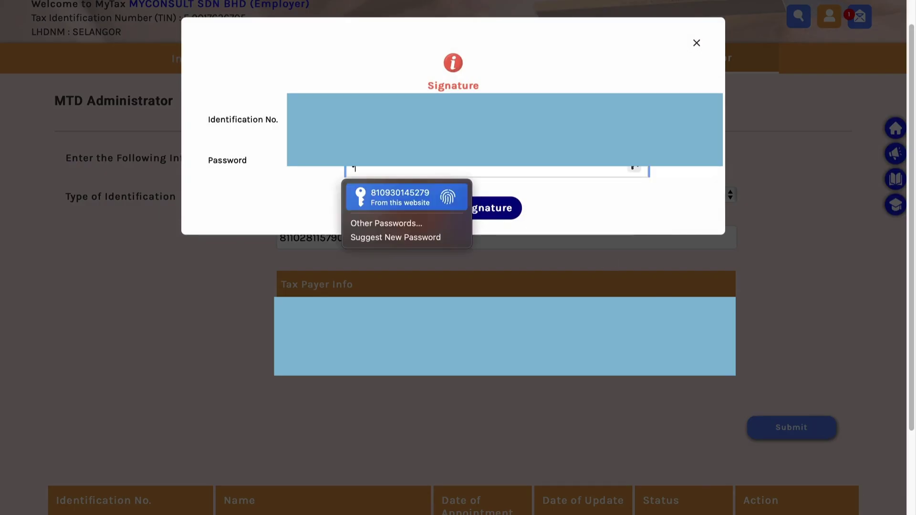
{"action": "type", "text": "*********"}
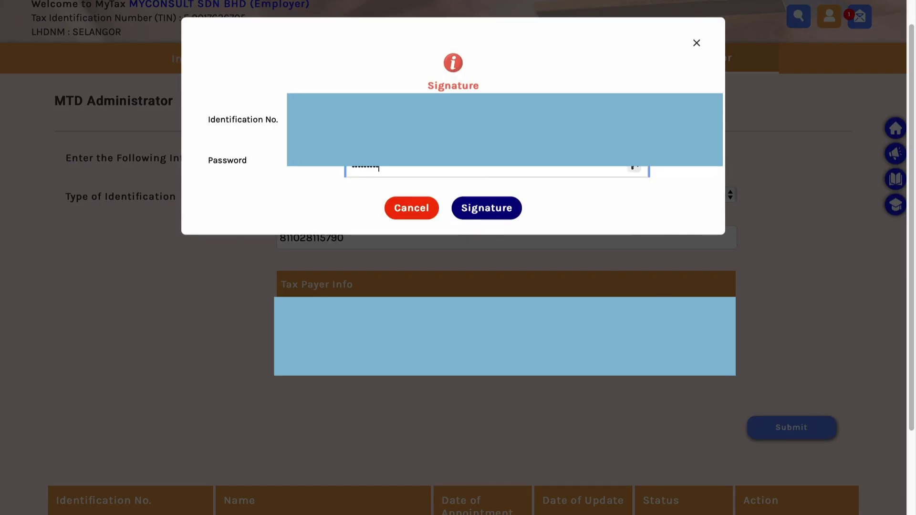
{"action": "left_click", "coordinate": [479, 210]}
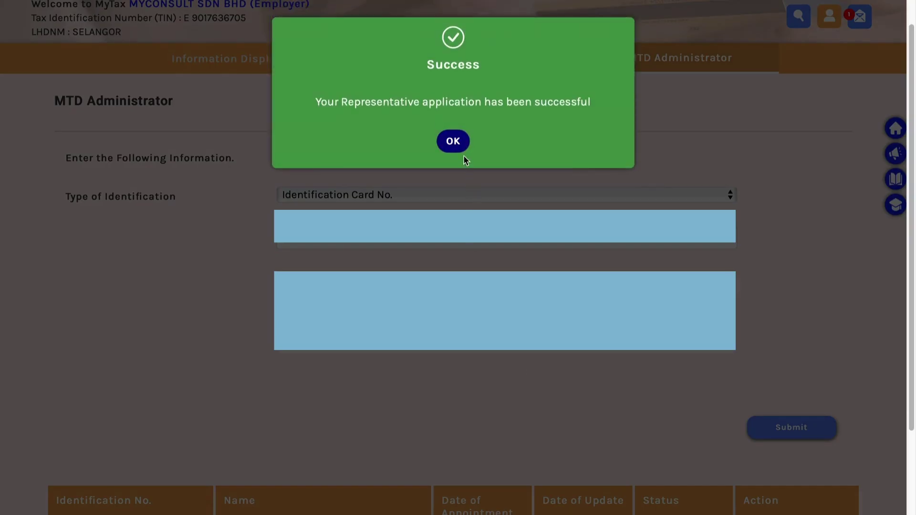
{"action": "left_click", "coordinate": [455, 144]}
{"action": "scroll", "coordinate": [455, 393], "scroll_direction": "down", "scroll_amount": 1}
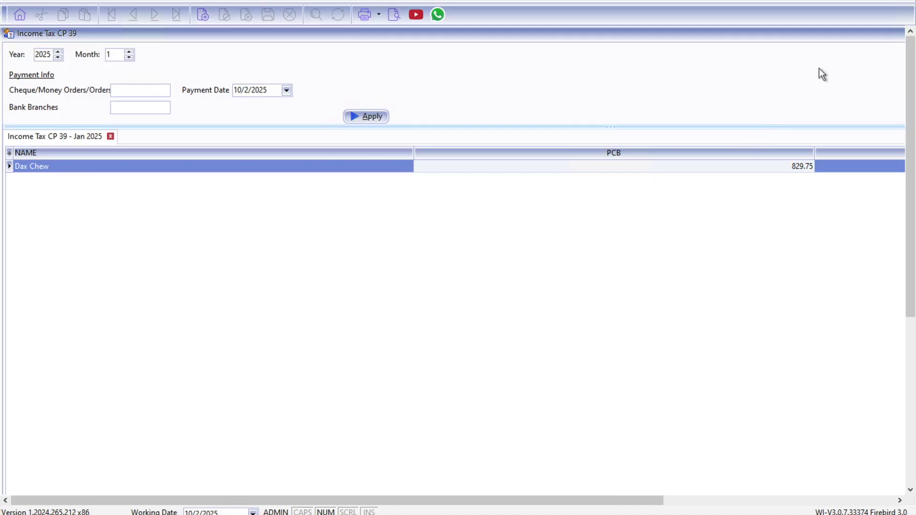
Switch to SQL Payroll and generate the PCB Income Tax CP 39 listing for year 2025, month 1.
{"action": "double_click", "coordinate": [826, 35]}
{"action": "left_click", "coordinate": [734, 45]}
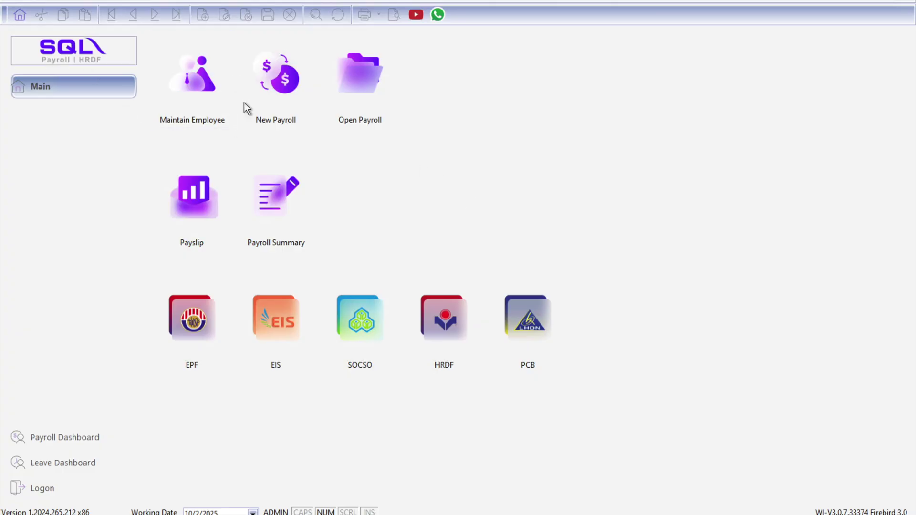
{"action": "left_click", "coordinate": [527, 316]}
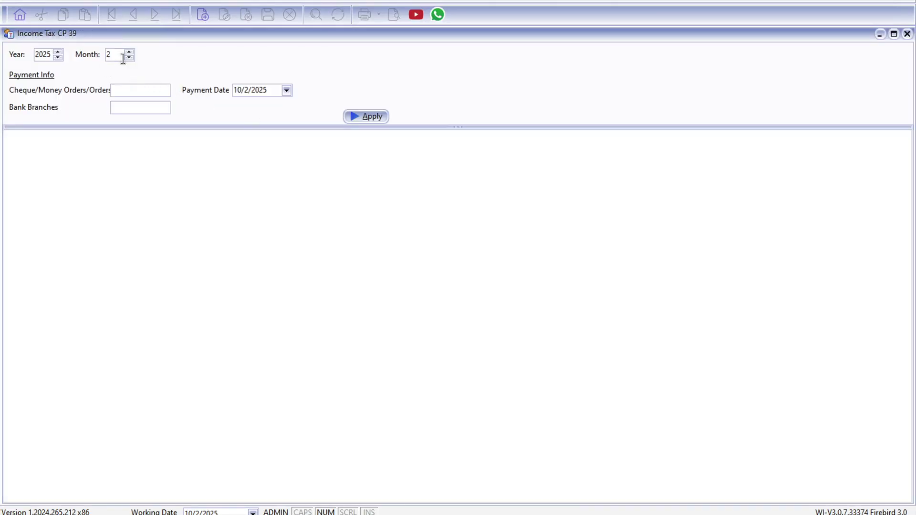
{"action": "left_click", "coordinate": [129, 57]}
{"action": "left_click", "coordinate": [384, 123]}
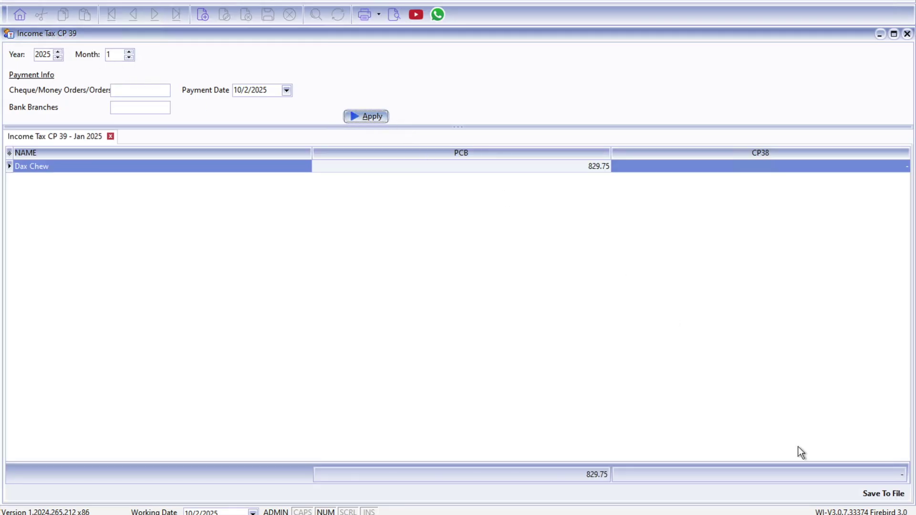
Export the CP39 listing to a file on the Desktop in LHDN format, and locate the exported file there.
{"action": "left_click", "coordinate": [890, 494]}
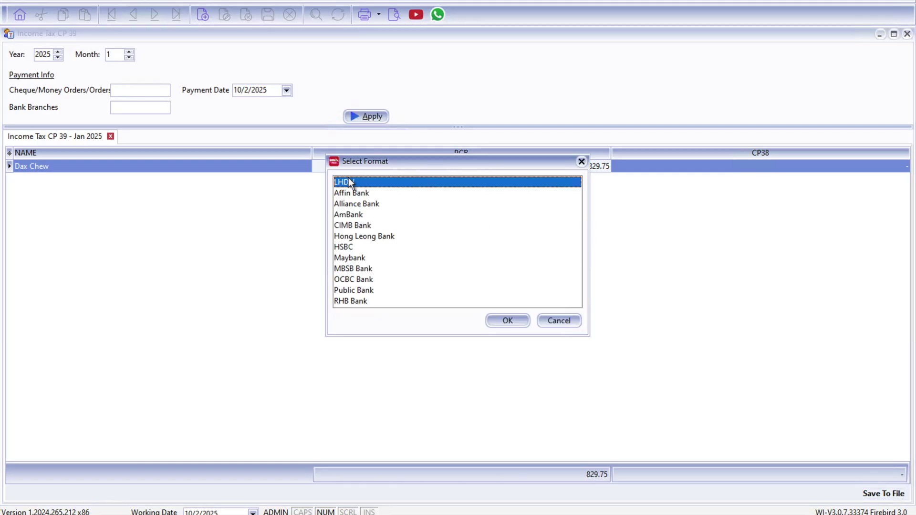
{"action": "left_click", "coordinate": [505, 320]}
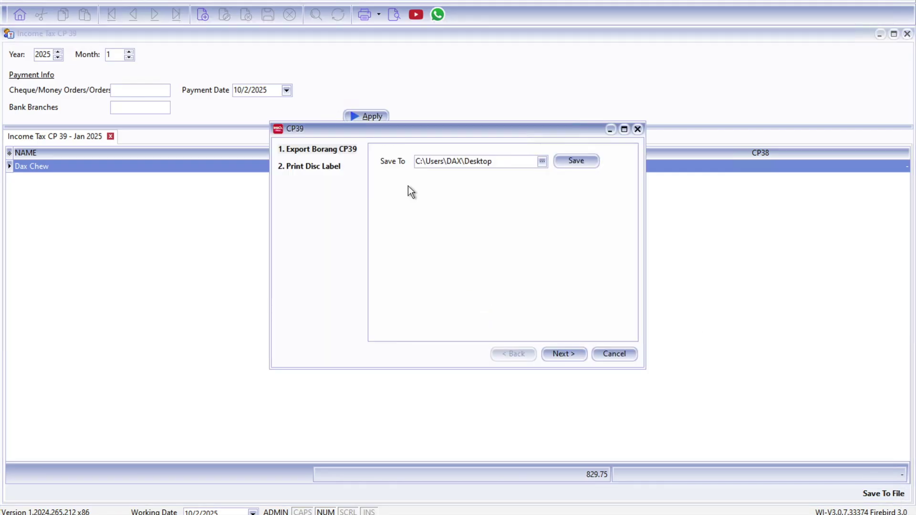
{"action": "left_click", "coordinate": [582, 160]}
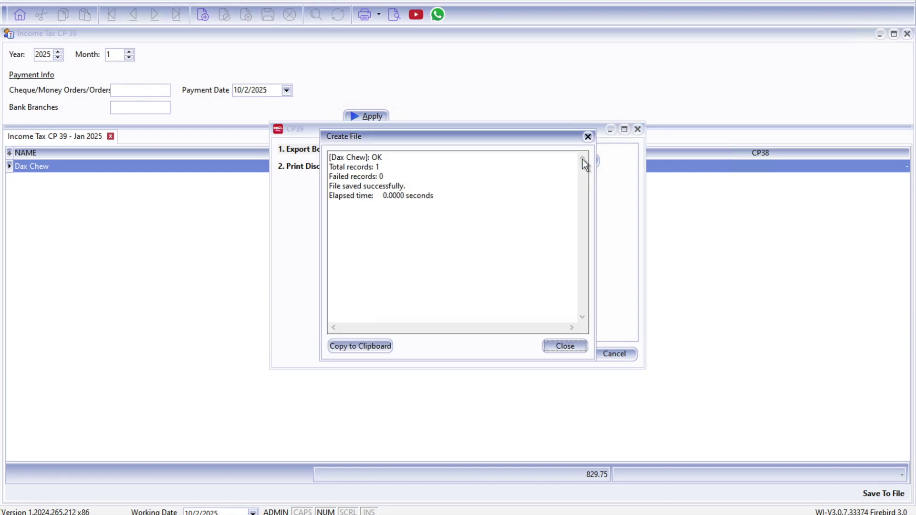
{"action": "left_click", "coordinate": [568, 346]}
{"action": "left_click", "coordinate": [613, 355]}
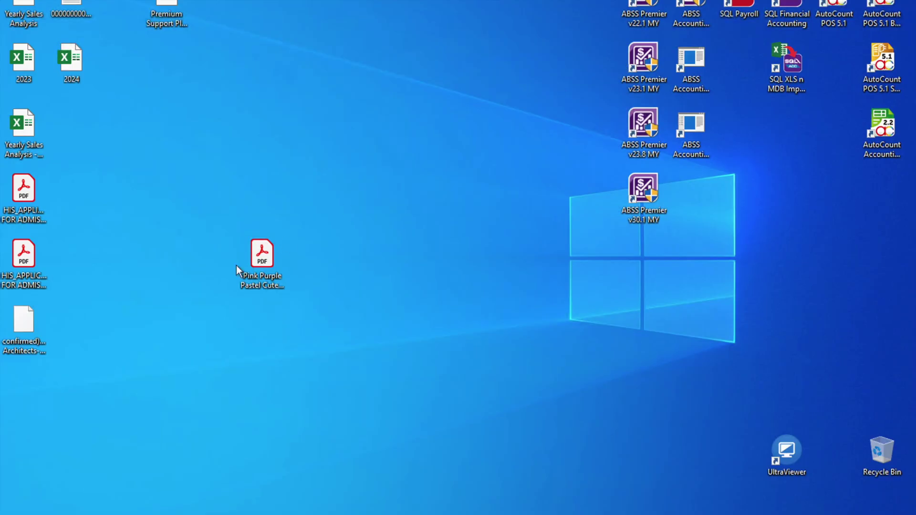
{"action": "left_click", "coordinate": [75, 4]}
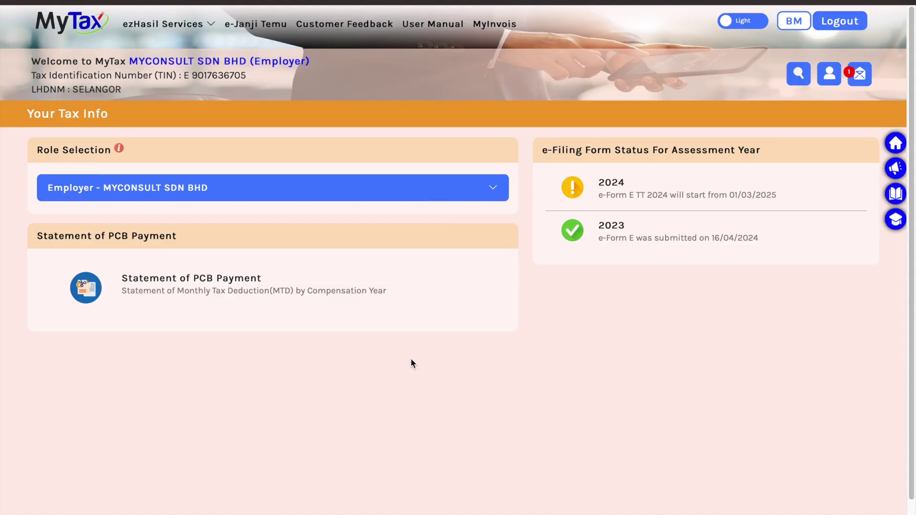
Switch back to MyTax and open the Upload Data, Check and Pay page for e-DATA PCB in e-PCB Plus.
{"action": "left_click", "coordinate": [164, 23]}
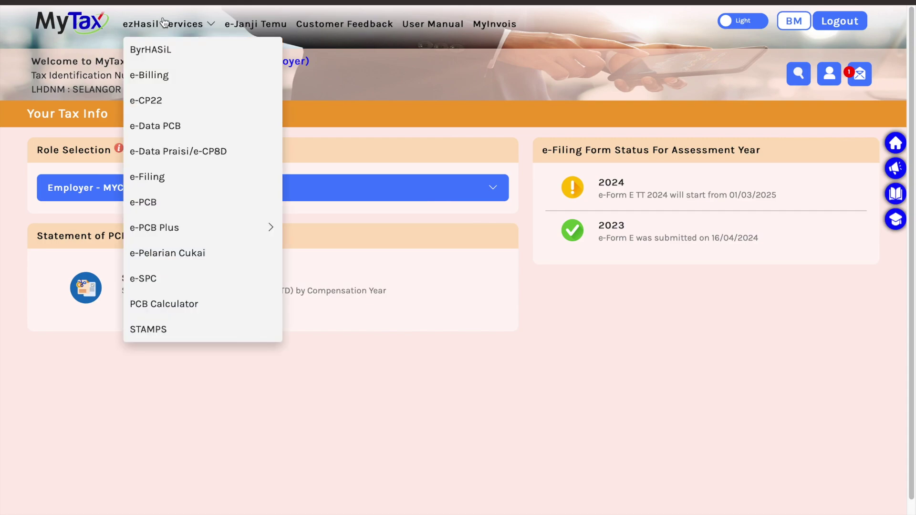
{"action": "mouse_move", "coordinate": [241, 226]}
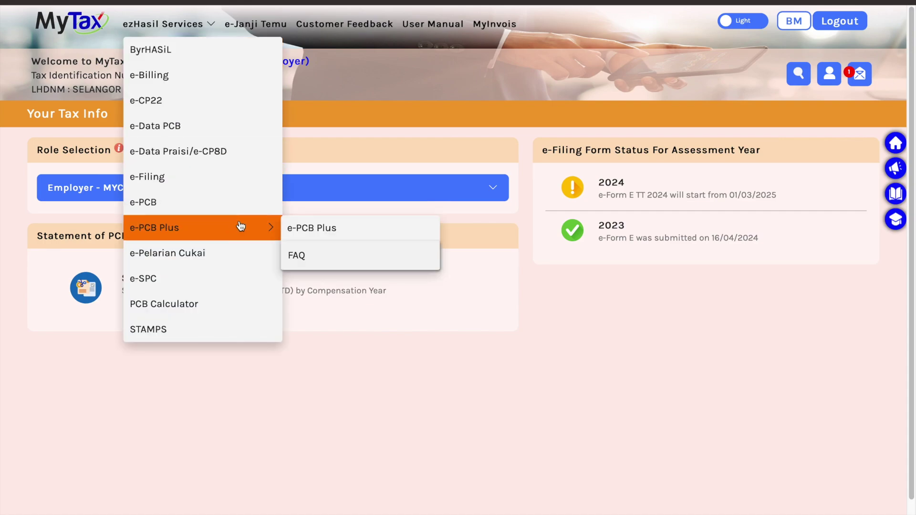
{"action": "left_click", "coordinate": [336, 229]}
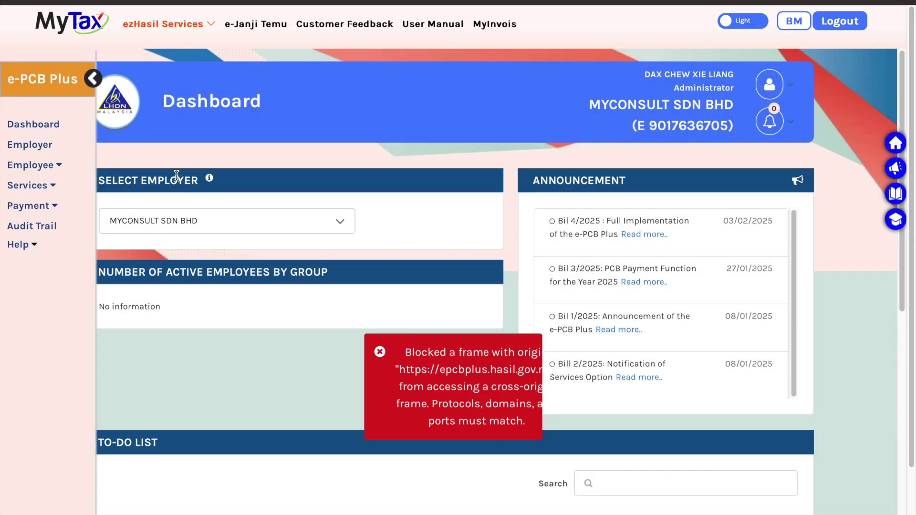
{"action": "left_click", "coordinate": [39, 186]}
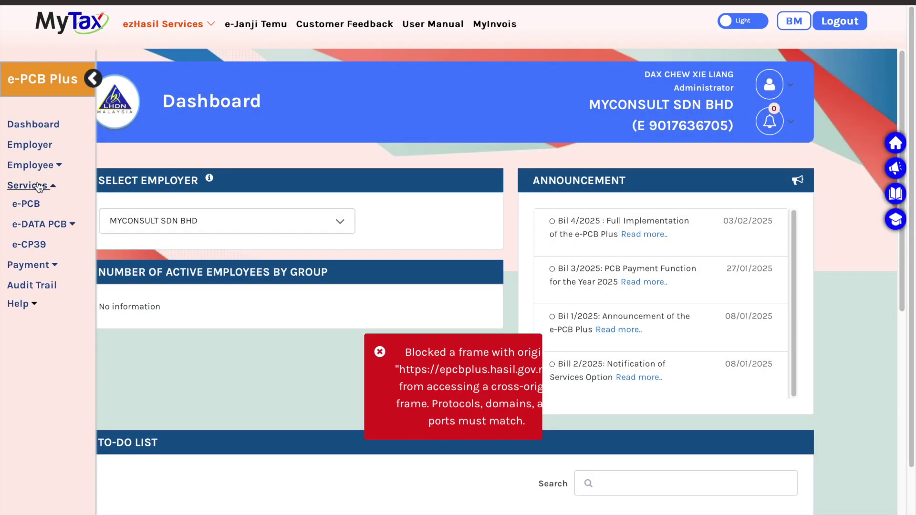
{"action": "left_click", "coordinate": [55, 228]}
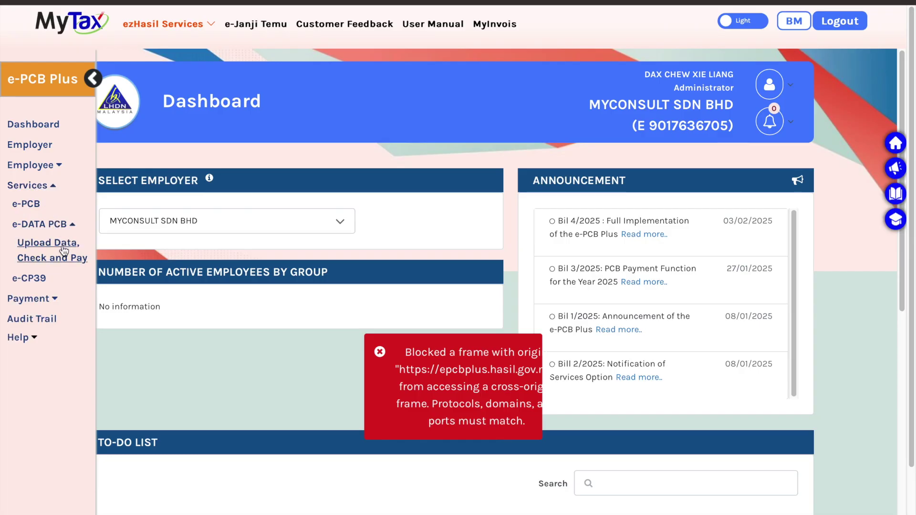
{"action": "left_click", "coordinate": [63, 249]}
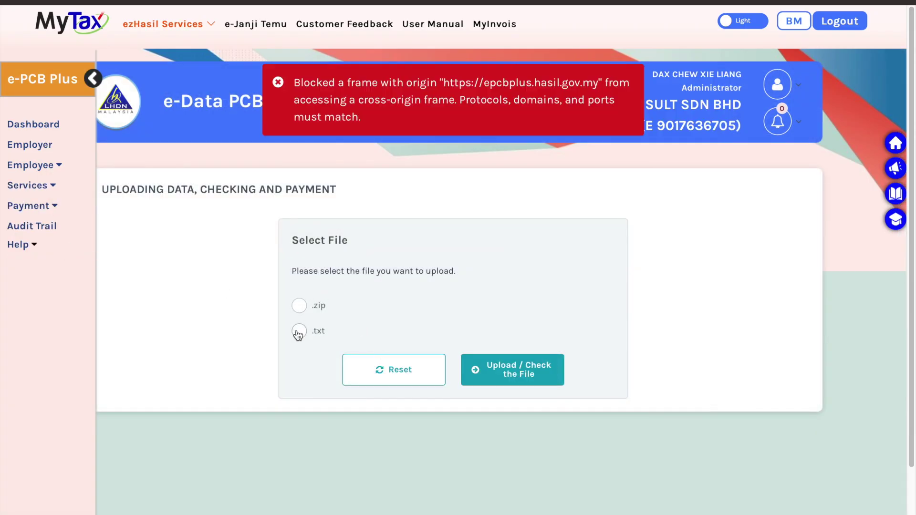
{"action": "left_click", "coordinate": [299, 332]}
{"action": "left_click", "coordinate": [534, 381]}
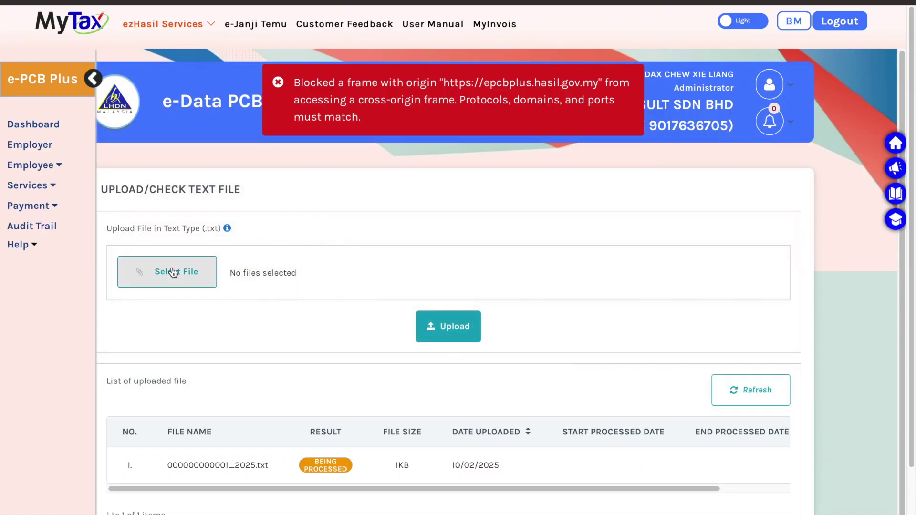
{"action": "left_click", "coordinate": [173, 273]}
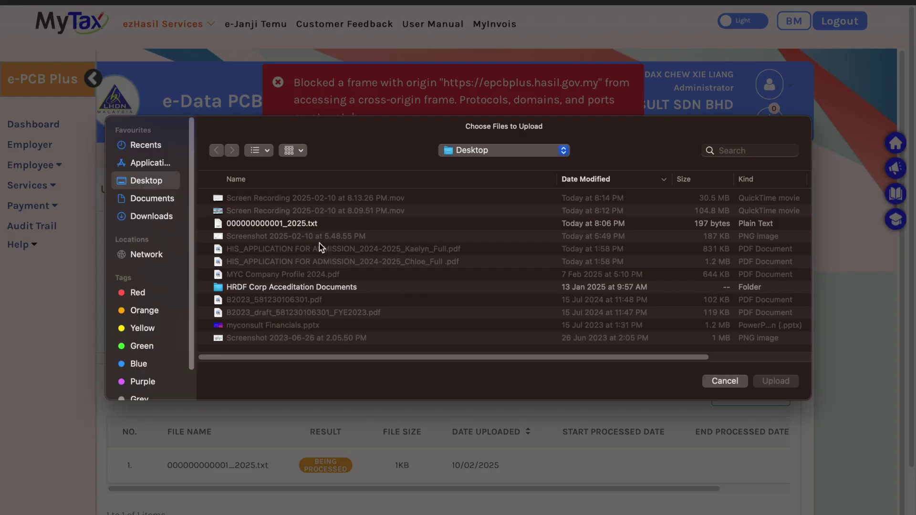
{"action": "left_click", "coordinate": [304, 225]}
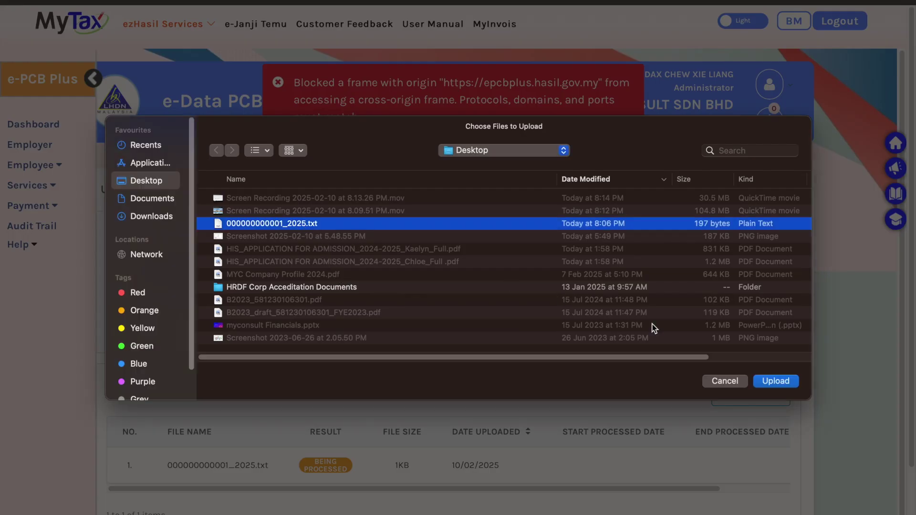
{"action": "left_click", "coordinate": [775, 382]}
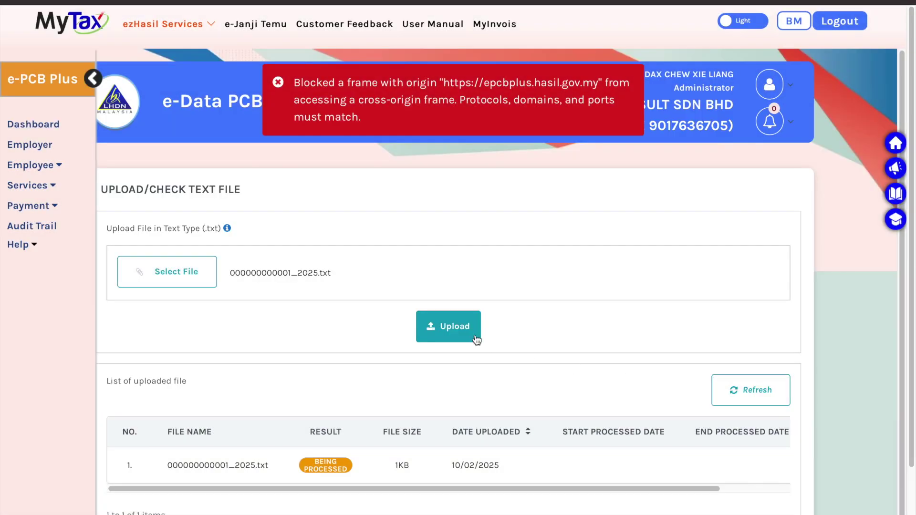
{"action": "left_click", "coordinate": [443, 329]}
{"action": "scroll", "coordinate": [539, 371], "scroll_direction": "down", "scroll_amount": 1}
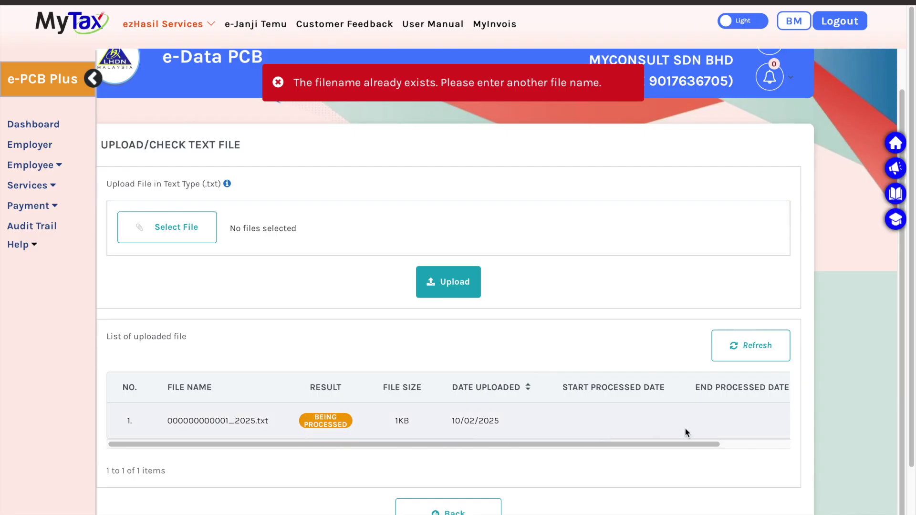
{"action": "left_click_drag", "start_coordinate": [689, 443], "coordinate": [806, 436]}
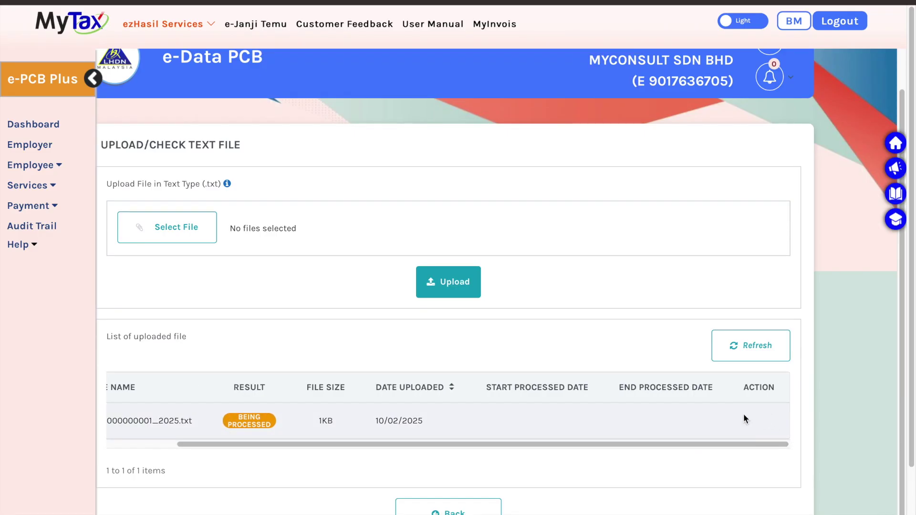